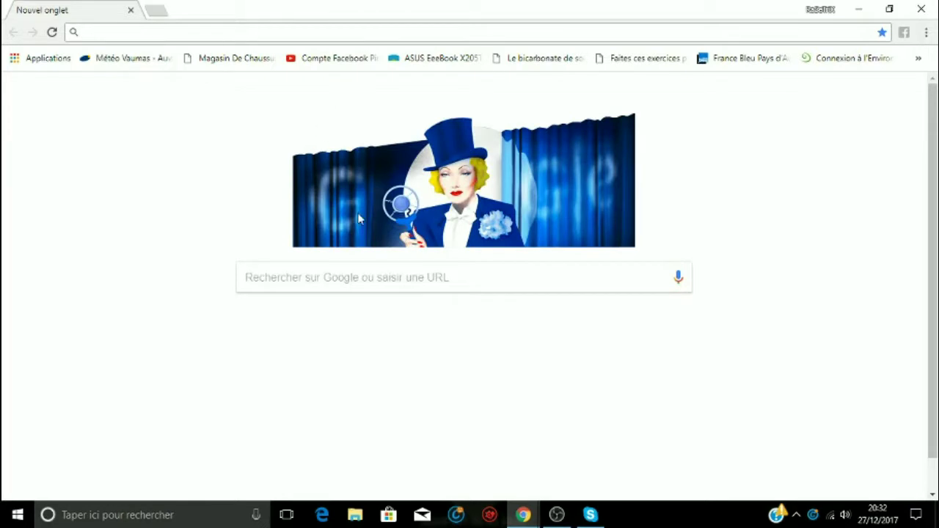
Search Google for OBS and open the official Open Broadcaster Software site.
left_click(370, 272)
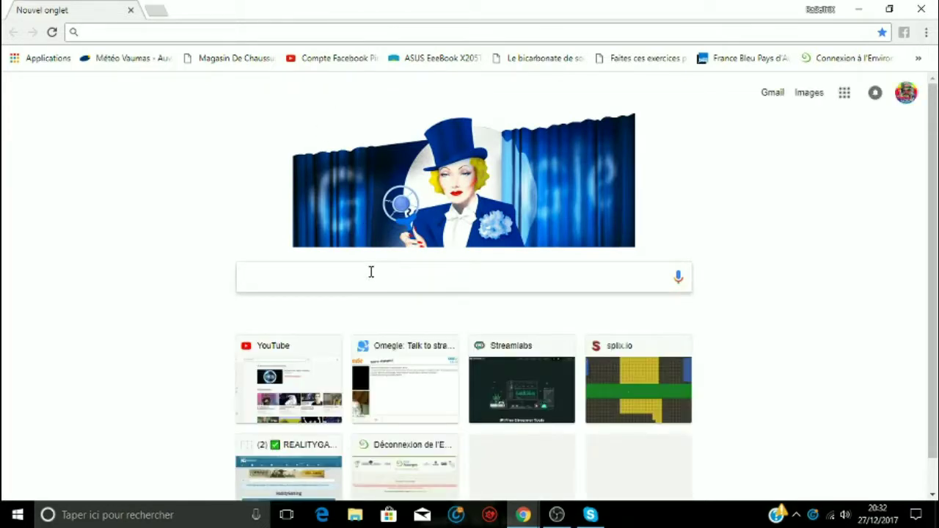
type("OBS")
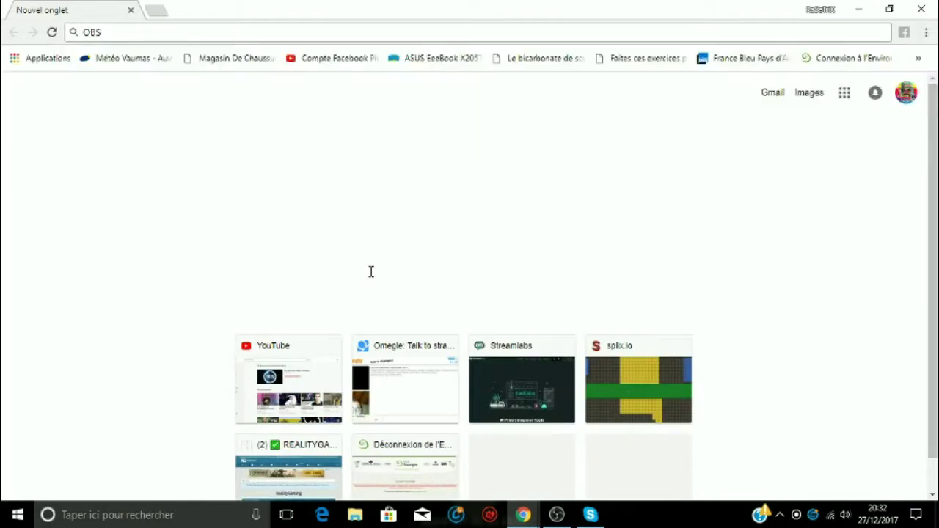
key("Return")
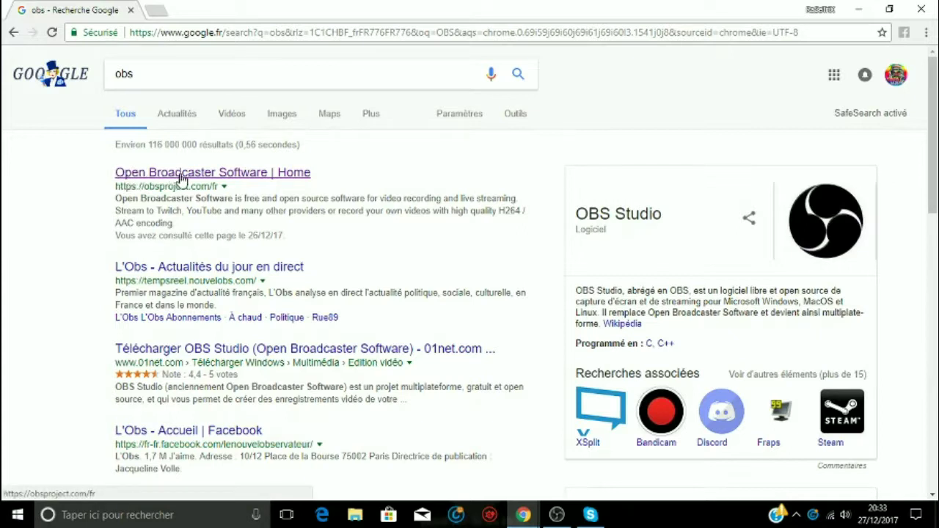
left_click(182, 179)
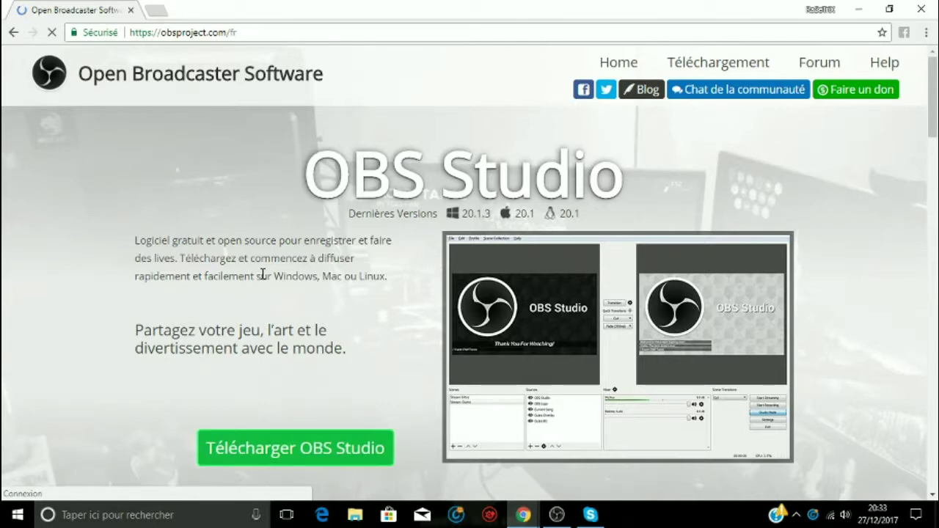
Switch to the already running OBS Studio, cancelling a second launch, and move its window toward the middle of the desktop.
left_click(857, 9)
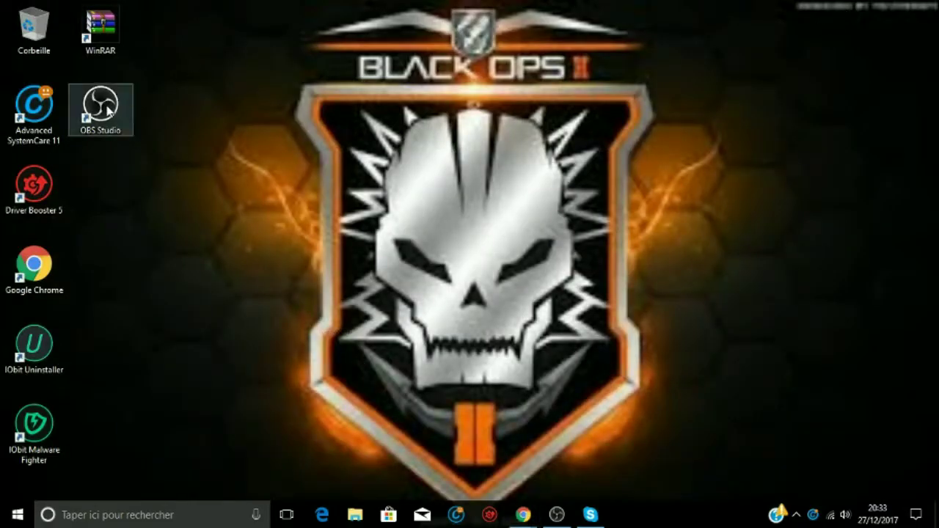
double_click(106, 110)
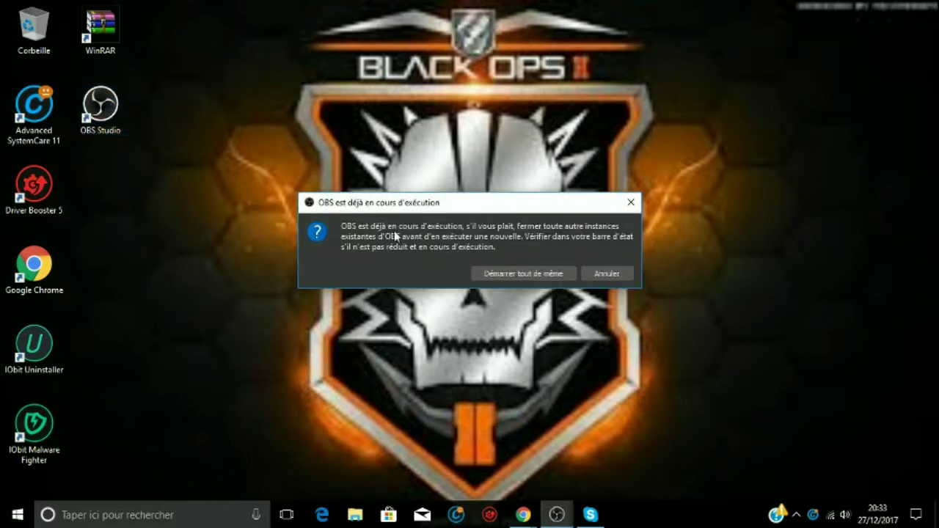
left_click(605, 273)
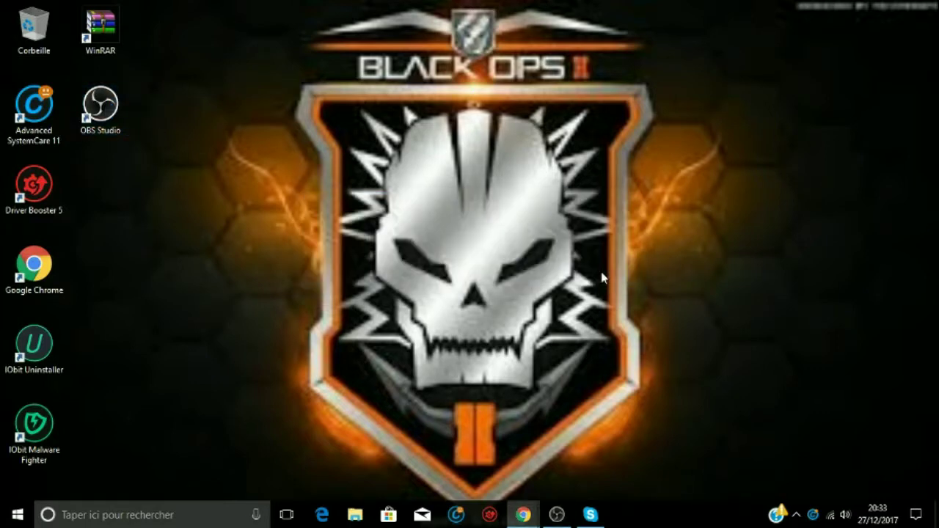
left_click(557, 514)
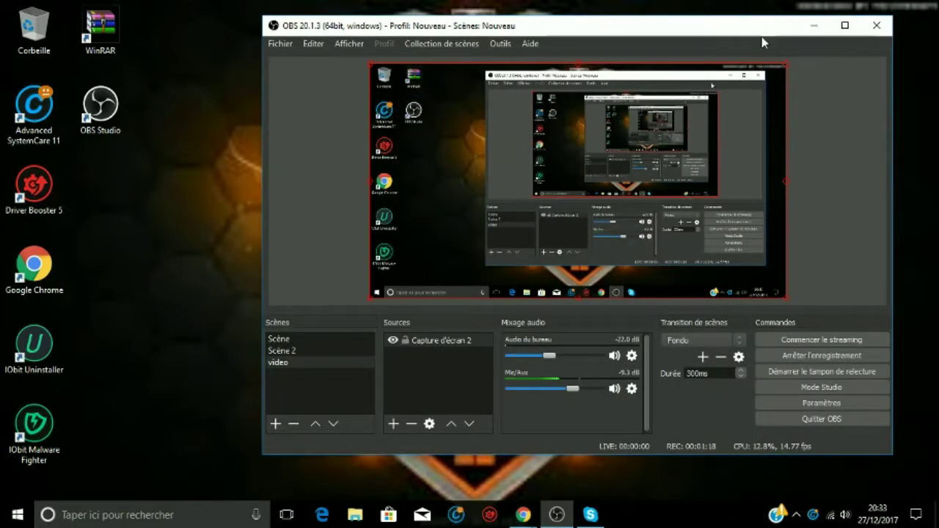
left_click_drag(751, 32, 627, 44)
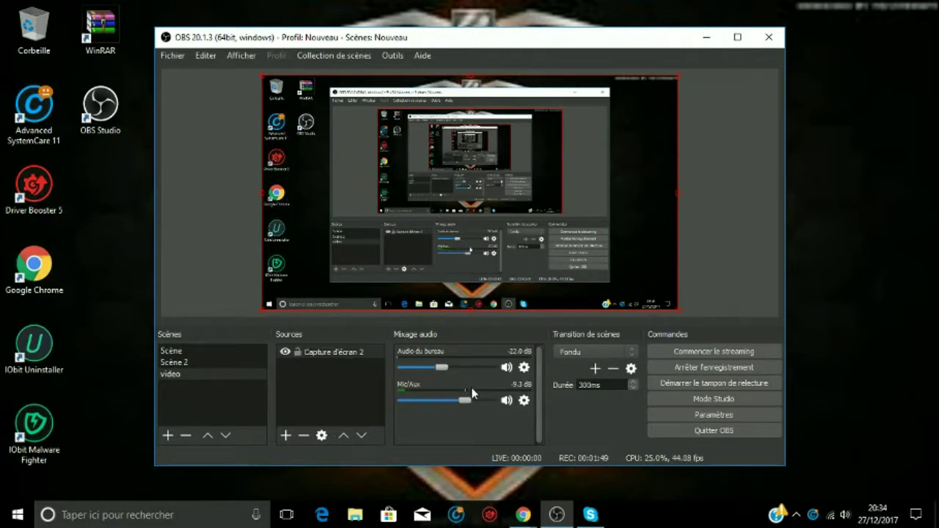
Switch to YouTube in Chrome, start the NCS release "TULE - Fearless pt.II" and return to OBS Studio.
mouse_move(524, 516)
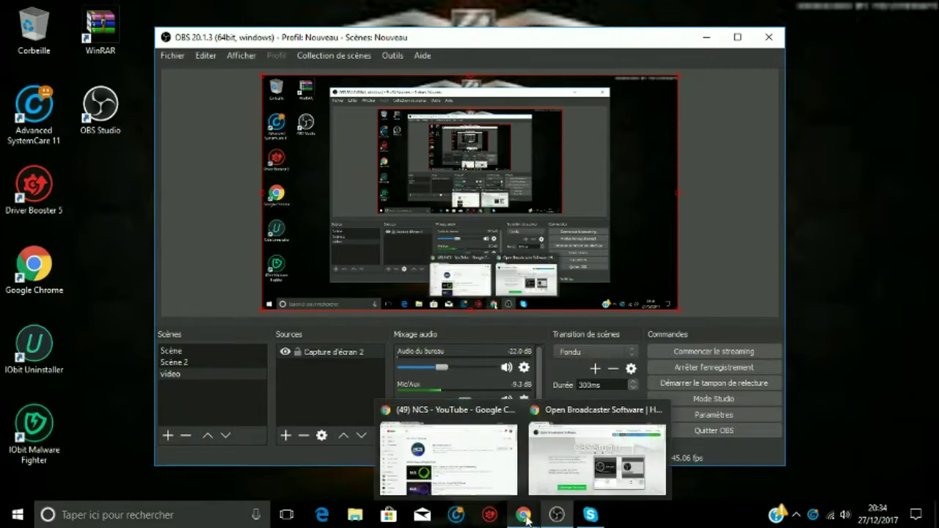
left_click(450, 454)
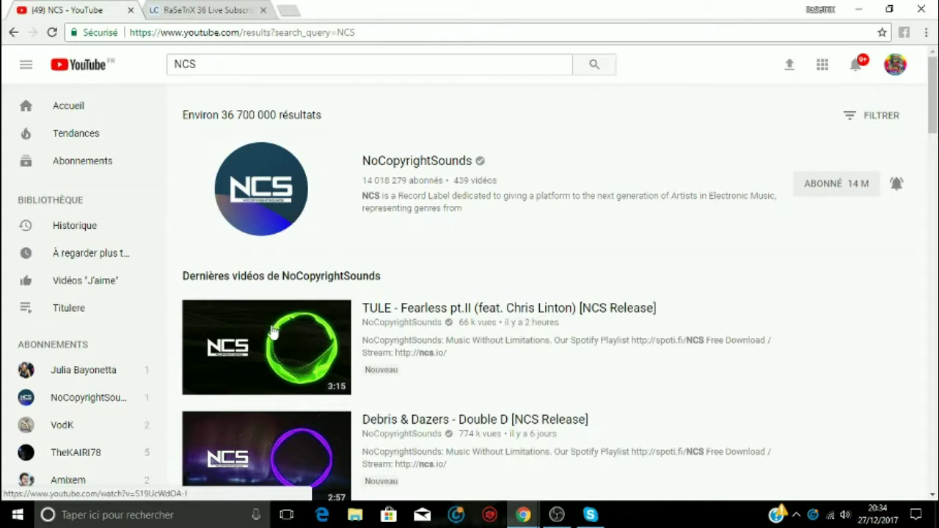
left_click(267, 326)
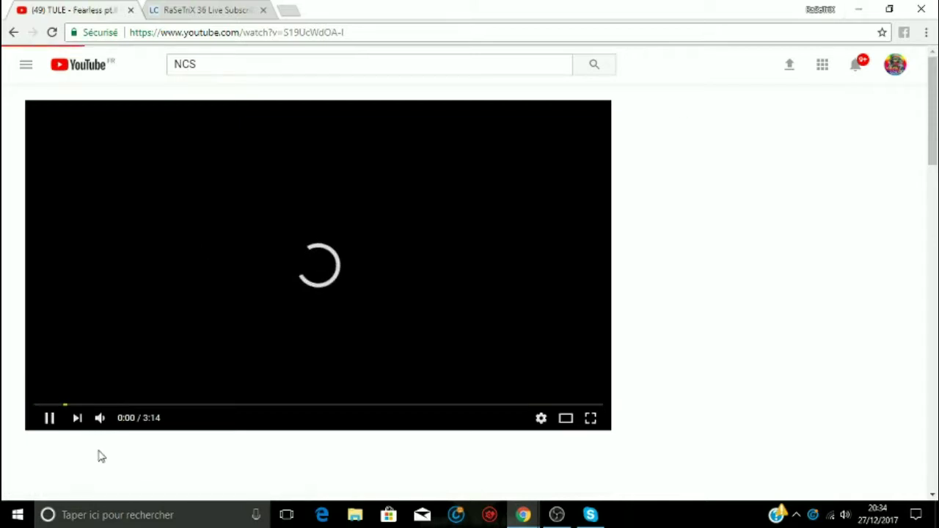
mouse_move(103, 422)
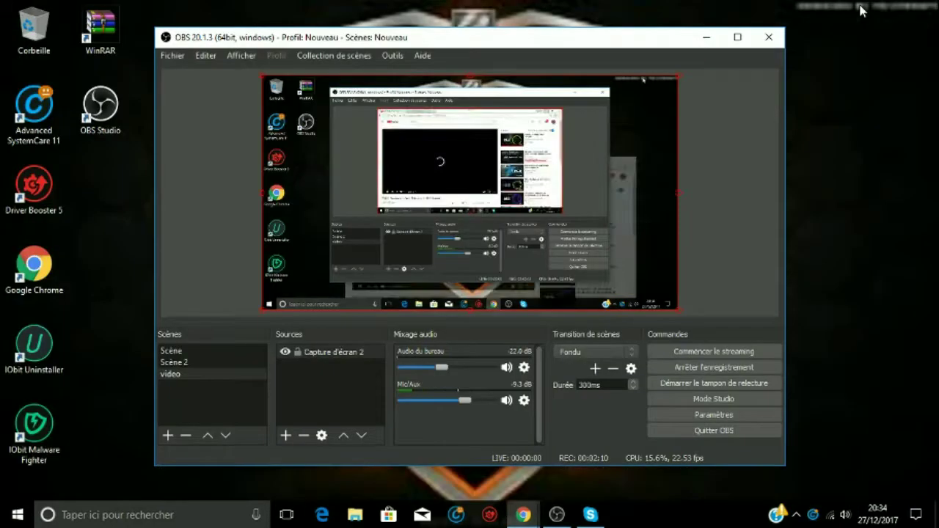
left_click(859, 9)
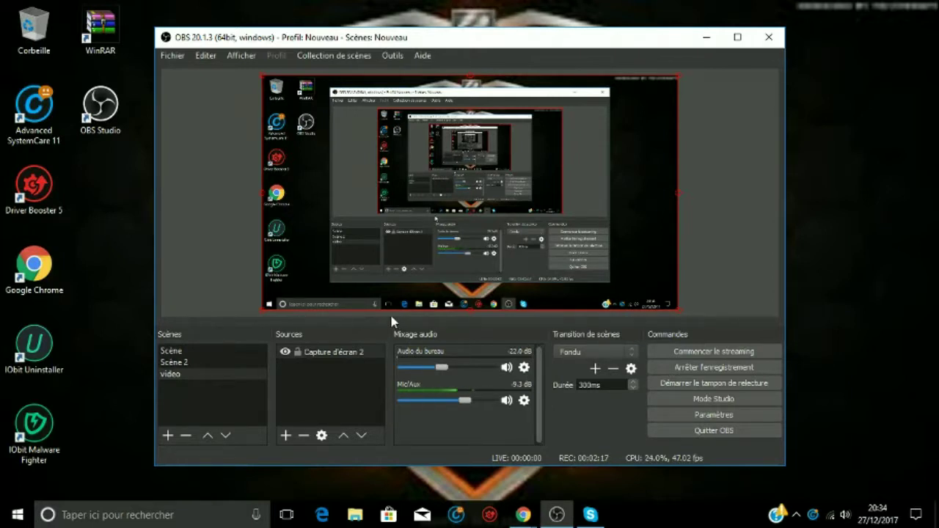
Open the OBS settings, try the Default theme and return to the Dark theme.
left_click(162, 57)
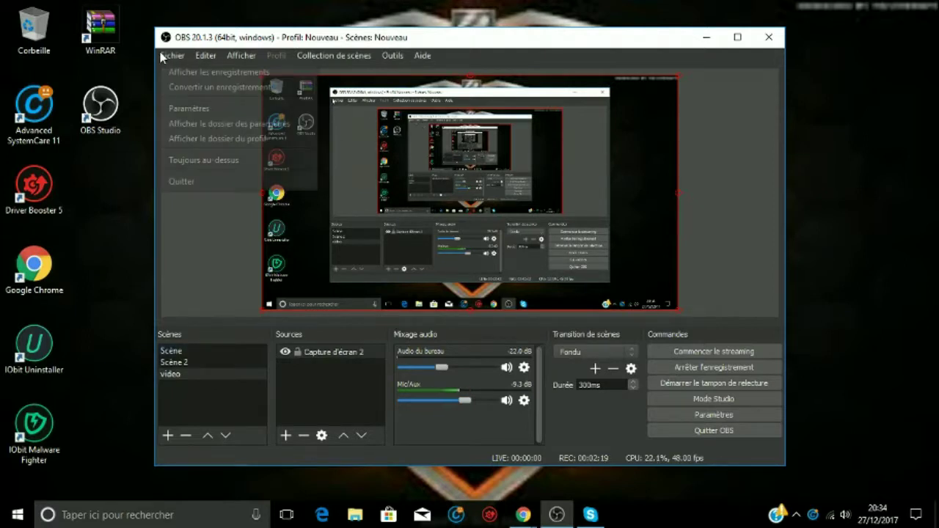
left_click(202, 105)
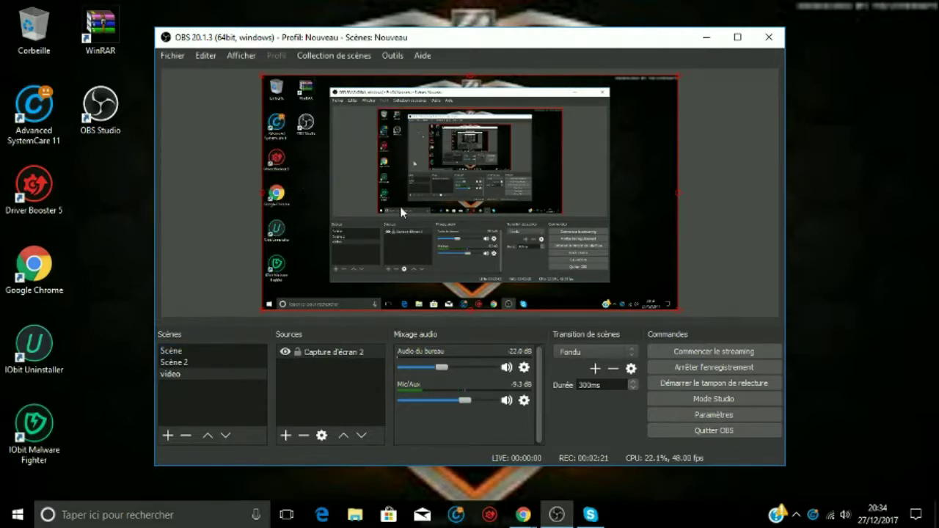
left_click(734, 415)
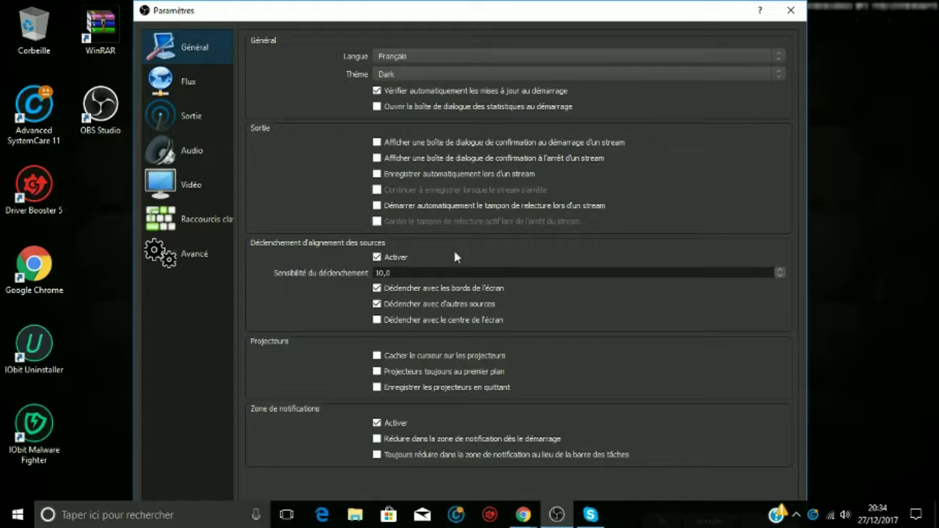
left_click(483, 75)
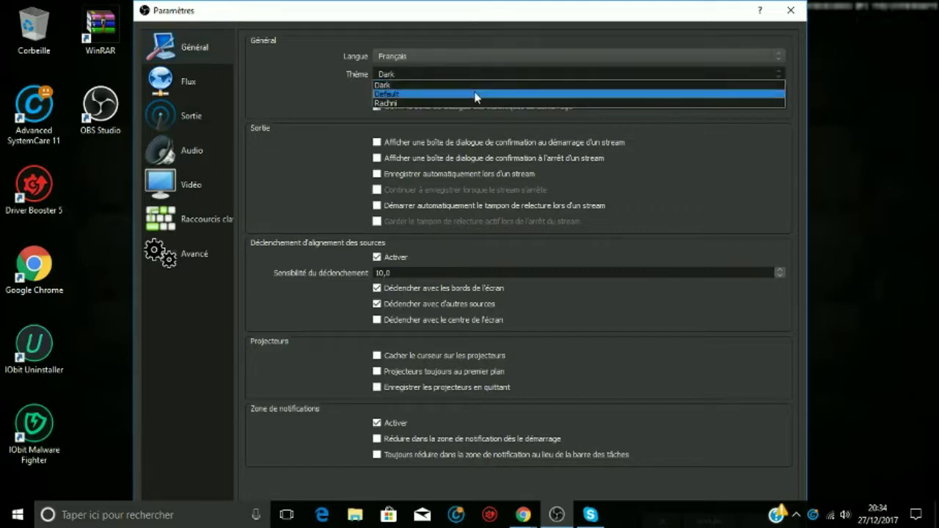
key("Escape")
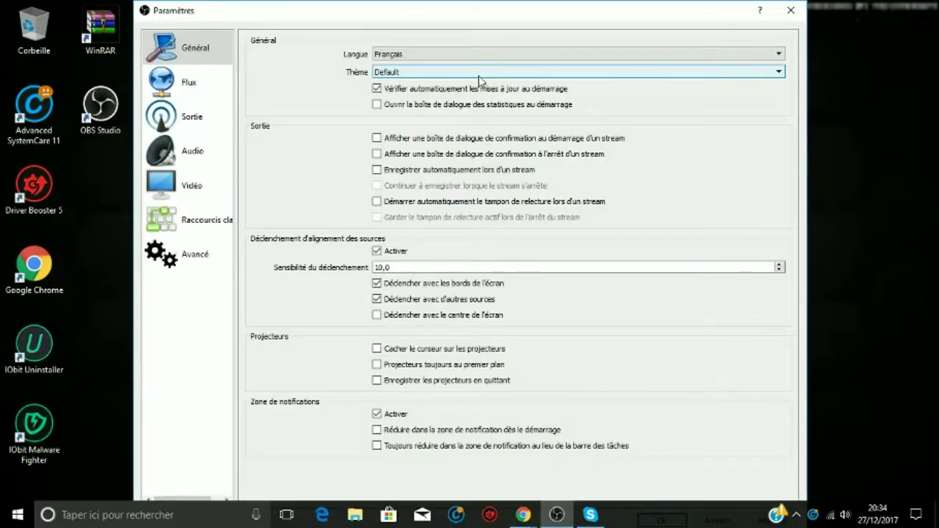
left_click(478, 77)
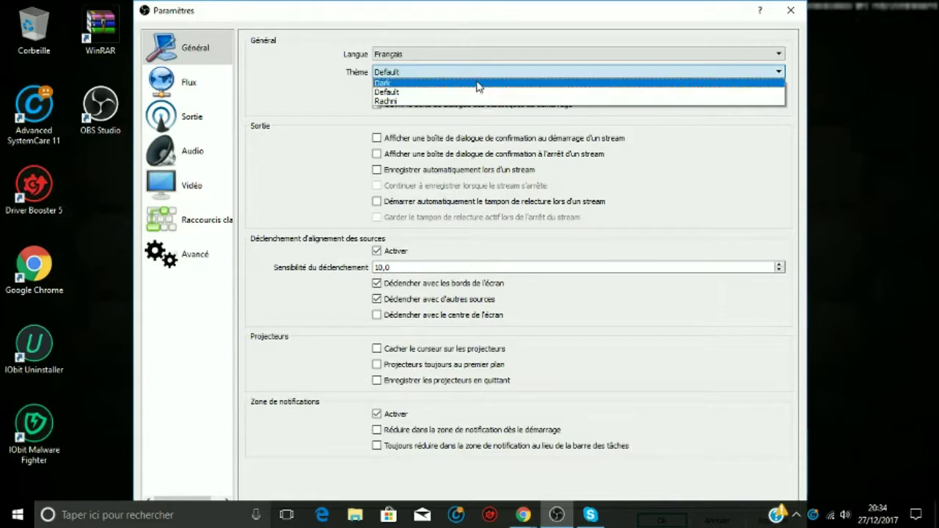
left_click(479, 83)
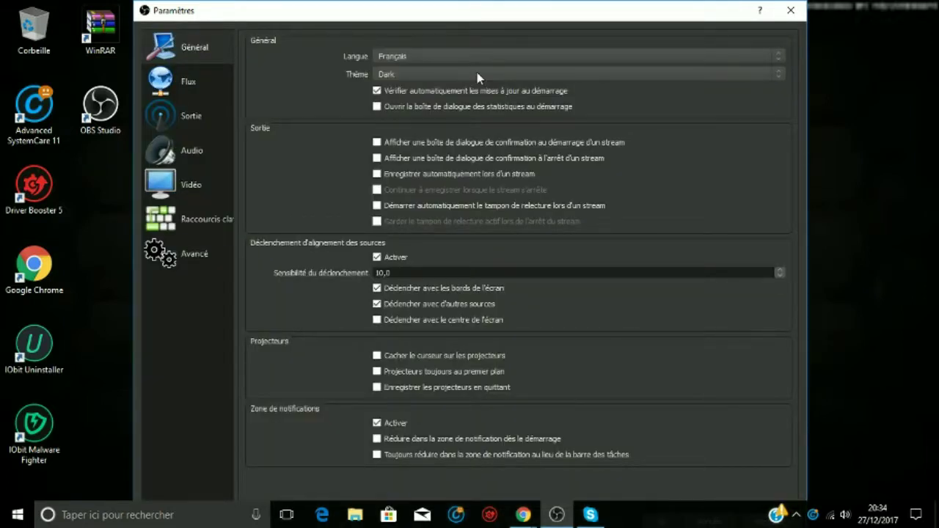
Set the interface theme to Rachni, keep Français as the language, and close the settings with the changes saved.
left_click(478, 76)
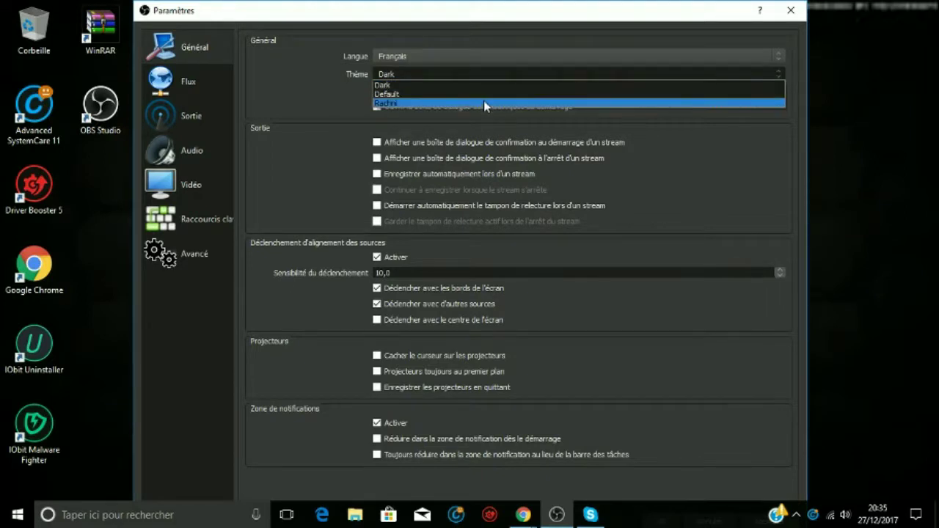
left_click(482, 85)
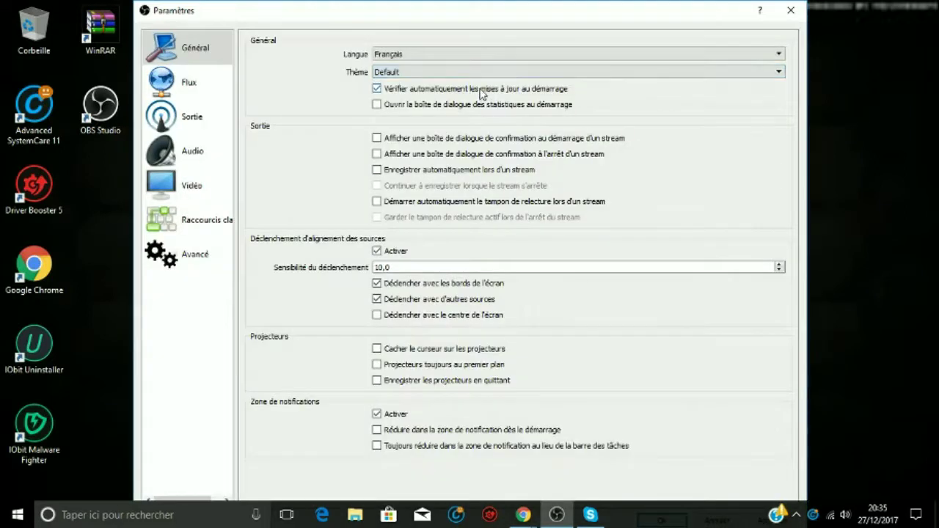
left_click(480, 74)
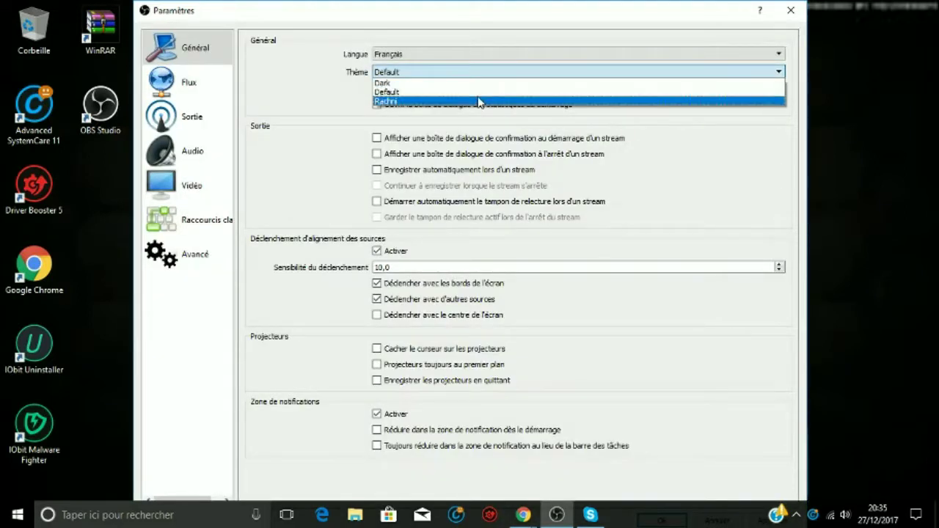
left_click(479, 101)
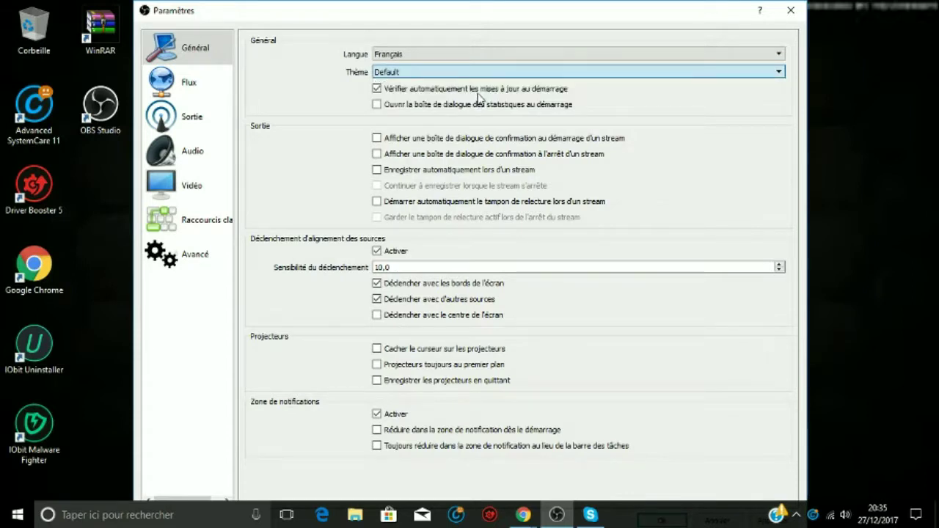
left_click(477, 72)
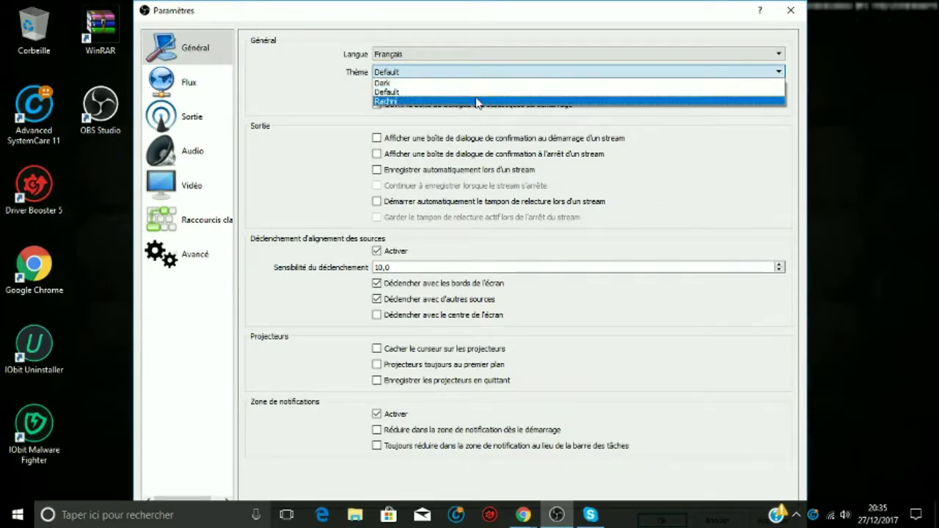
left_click(478, 103)
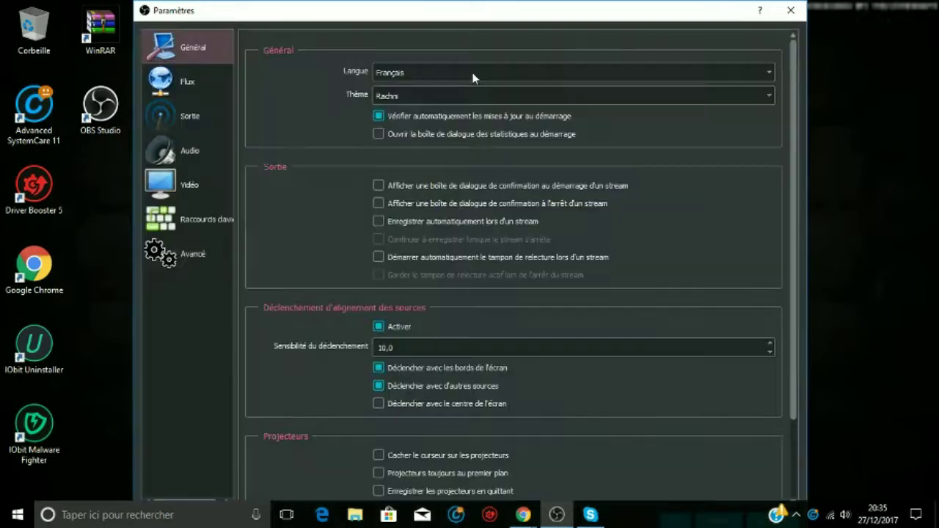
left_click(473, 73)
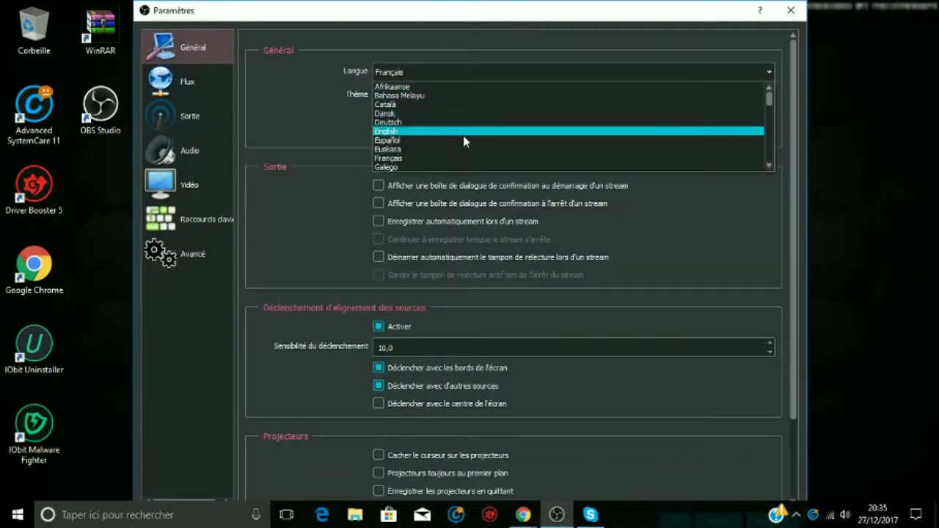
left_click(483, 77)
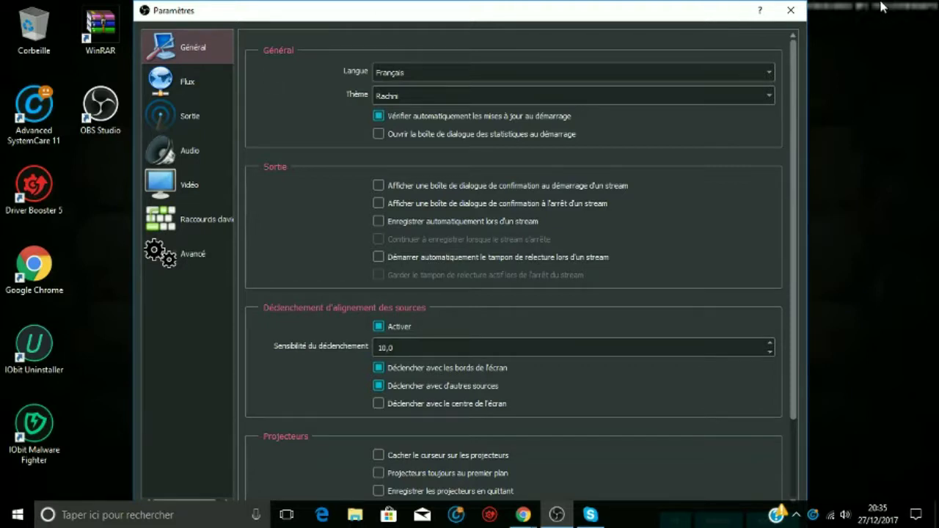
left_click(790, 11)
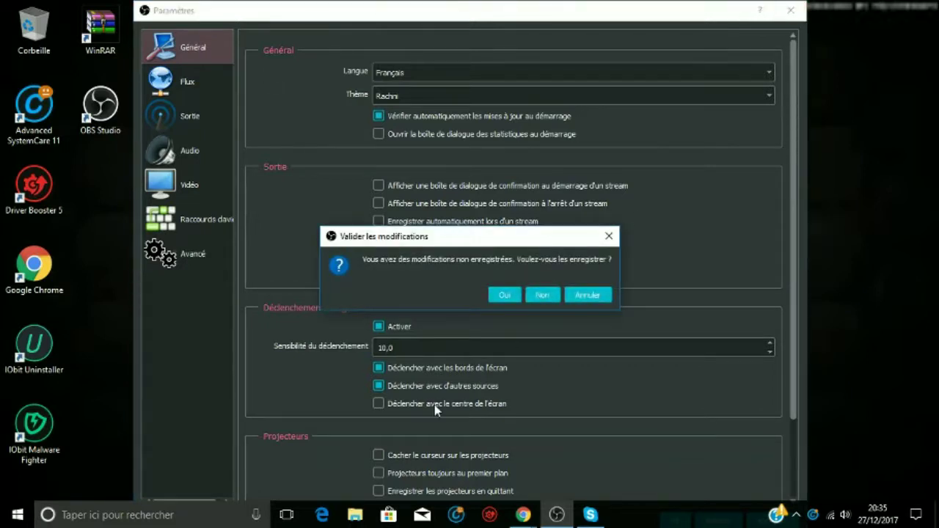
left_click(505, 295)
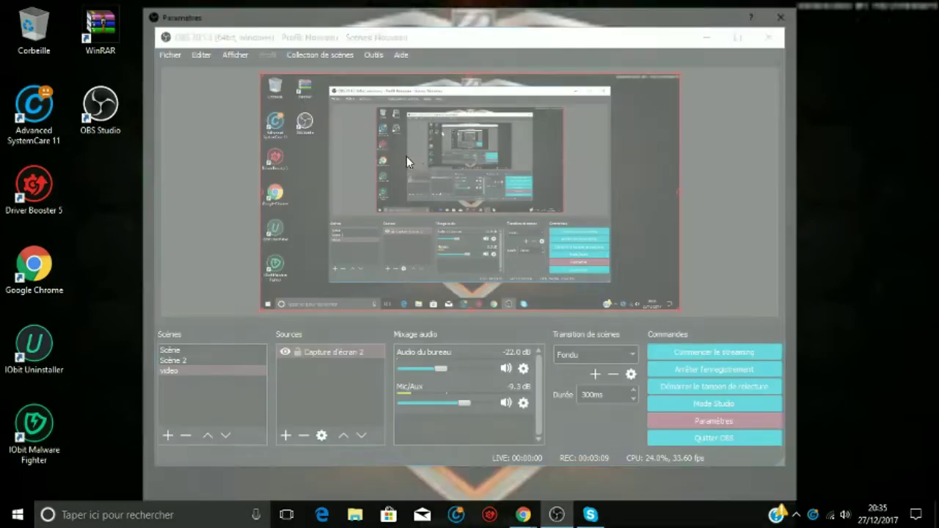
Set the interface theme to Dark and close the settings with the changes saved.
left_click(457, 97)
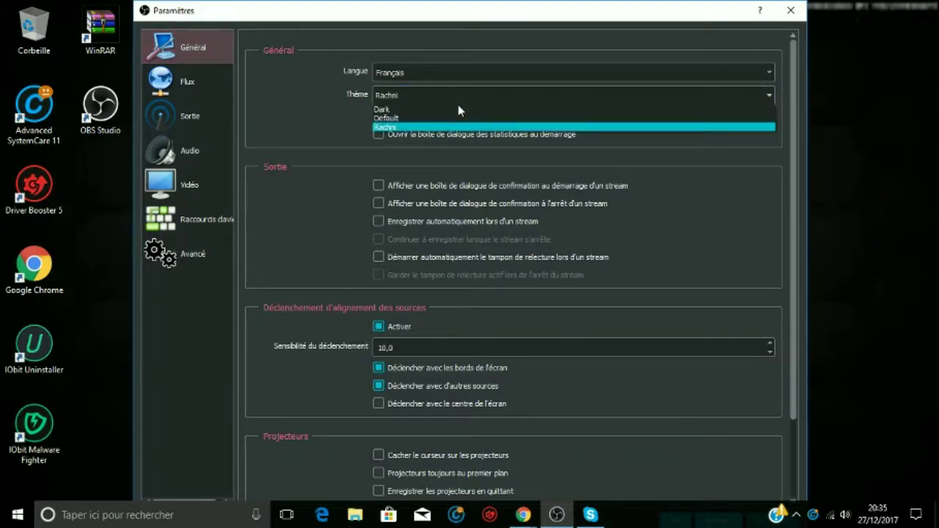
left_click(458, 109)
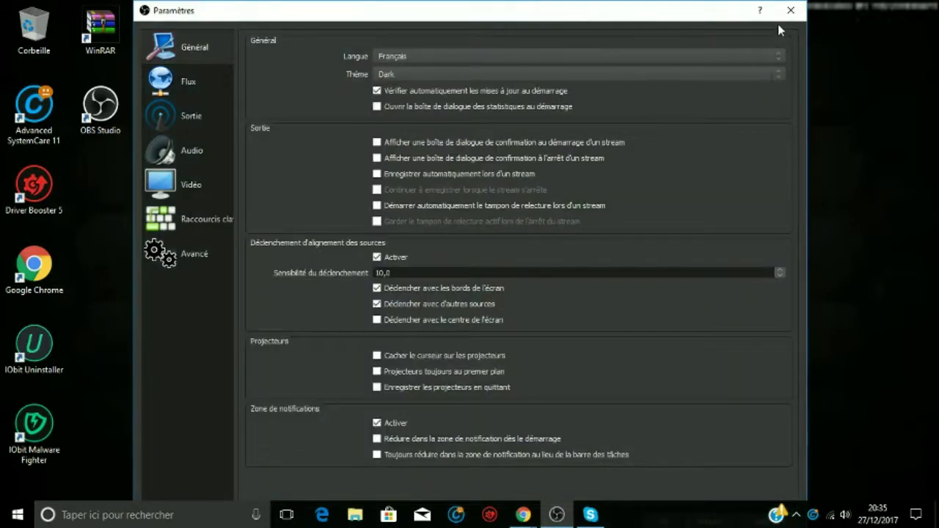
left_click(790, 11)
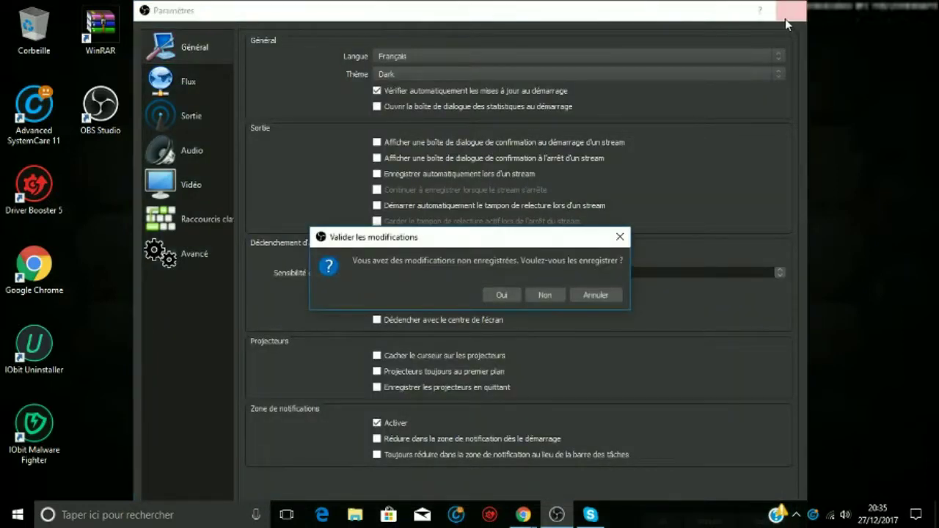
left_click(502, 295)
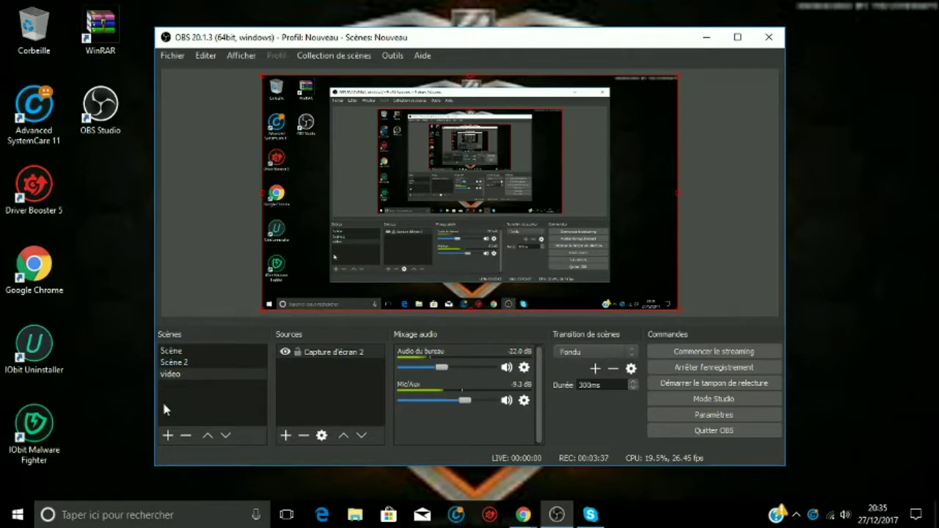
Lower the desktop audio volume to -44.7 dB and add a new scene under its suggested name.
left_click(421, 368)
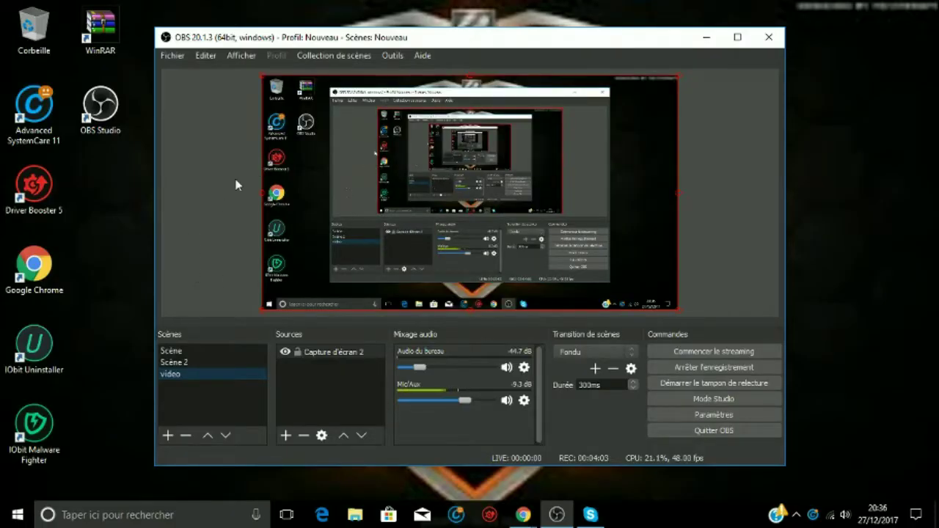
left_click(168, 437)
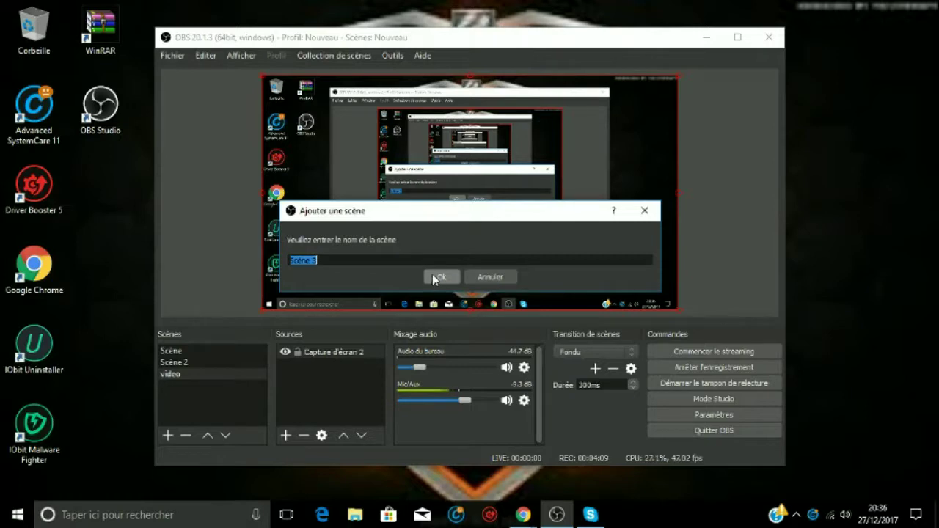
left_click(433, 276)
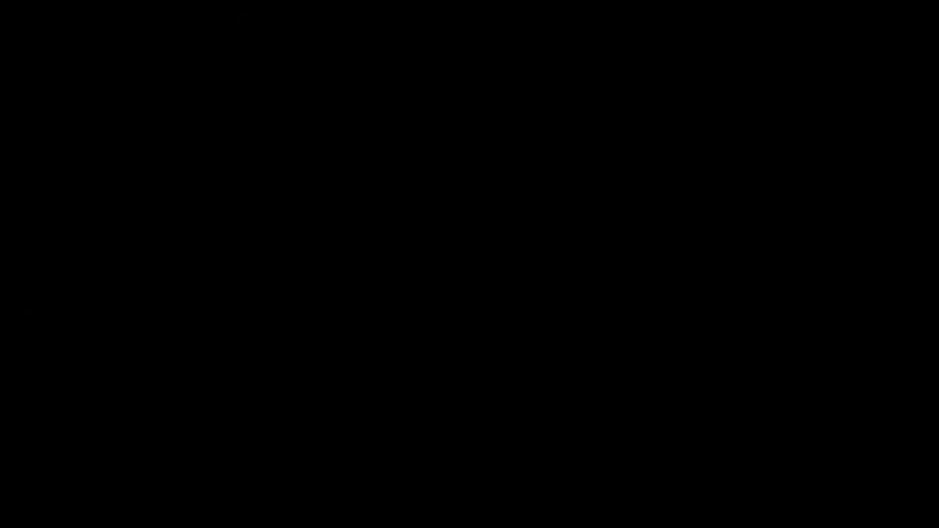